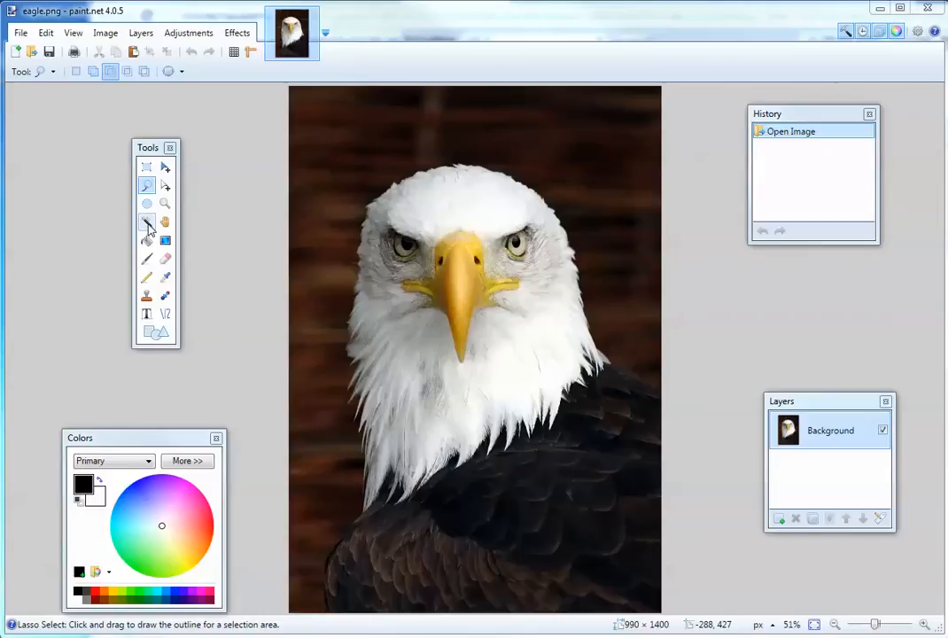
Sample the brown background above the eagle's head with the Magic Wand at 24% tolerance in subtract mode
left_click(147, 223)
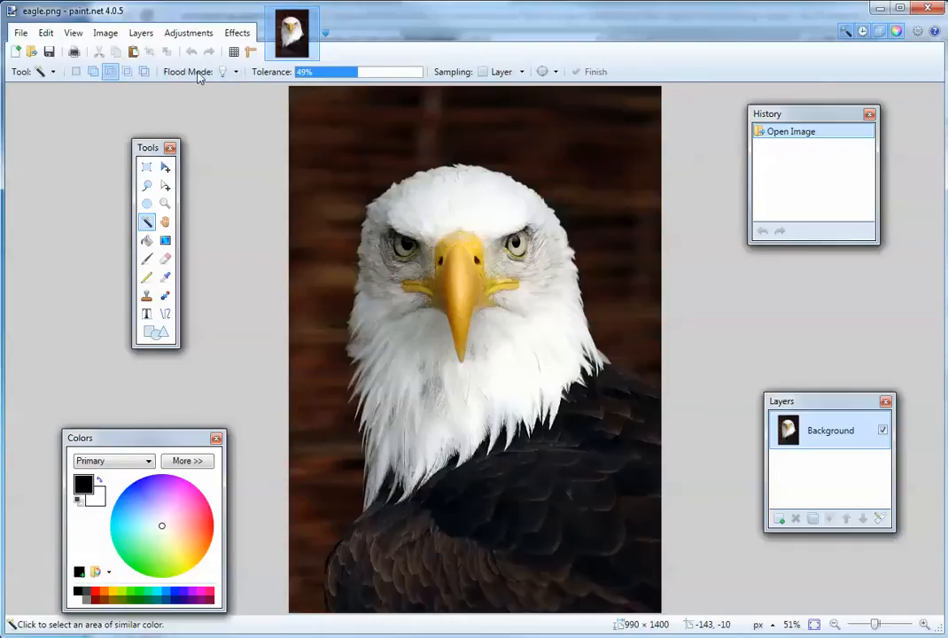
left_click(230, 72)
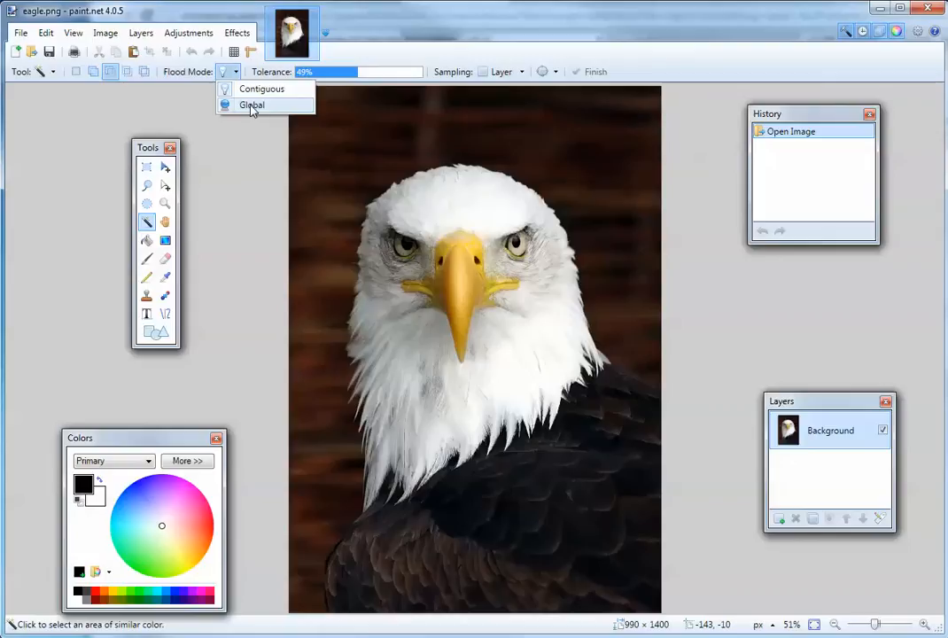
left_click(251, 105)
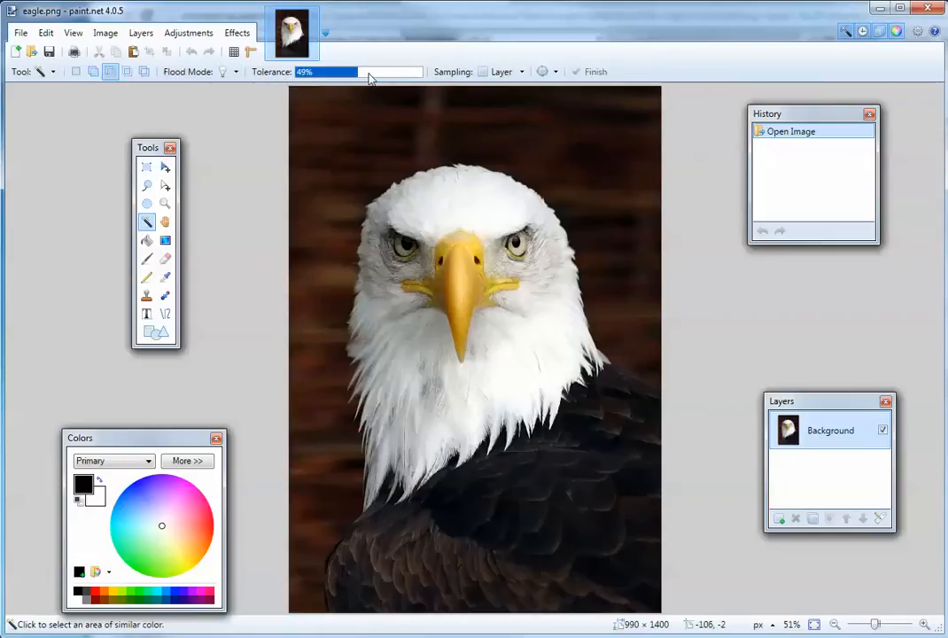
mouse_move(333, 79)
left_mouse_down()
mouse_move(402, 75)
mouse_move(301, 77)
mouse_move(364, 78)
mouse_move(326, 77)
left_mouse_up()
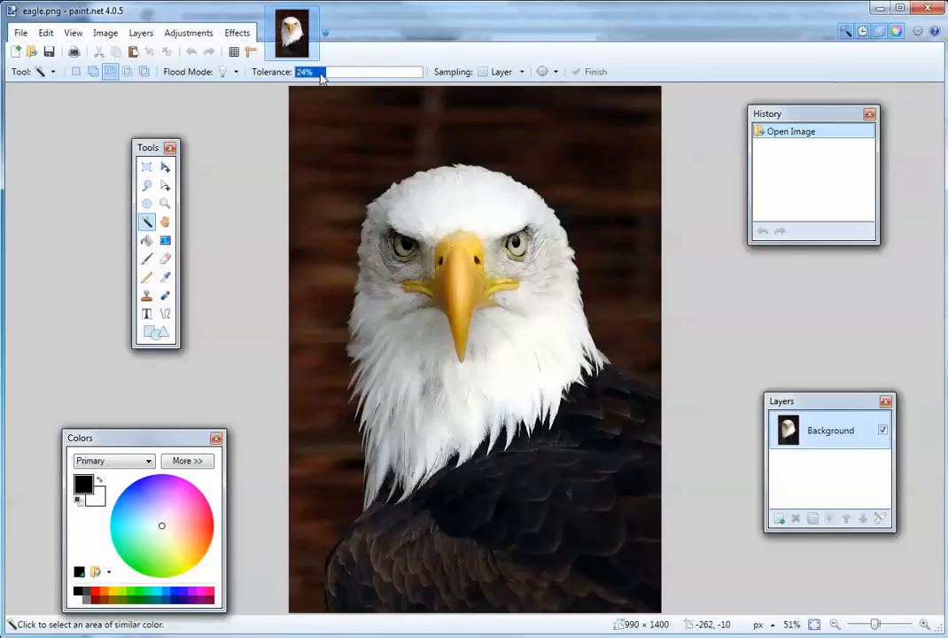
left_click(341, 133)
left_click(365, 136)
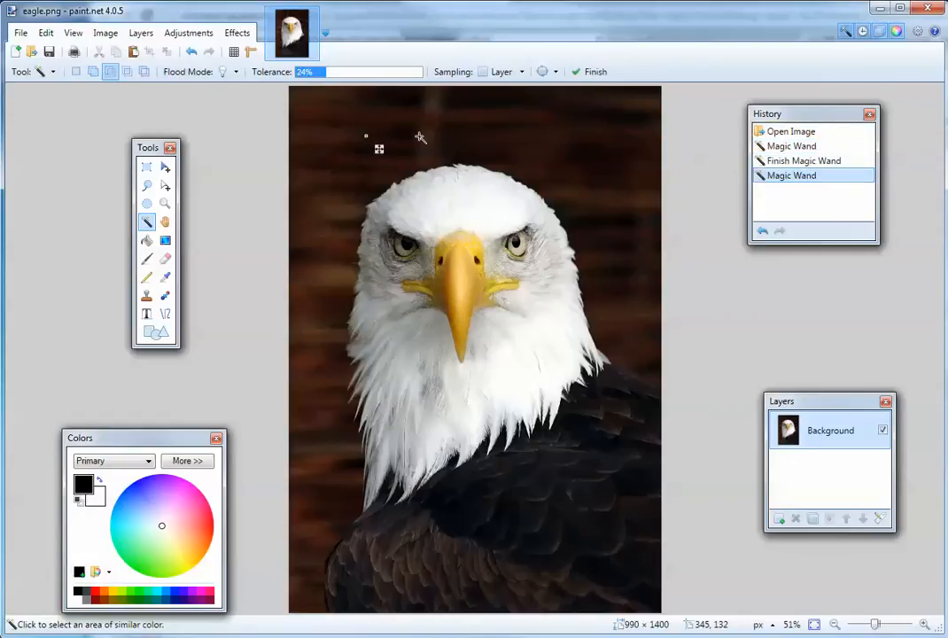
Switch the Magic Wand to add mode and add background areas beside and above the eagle's head to the selection
left_click(94, 75)
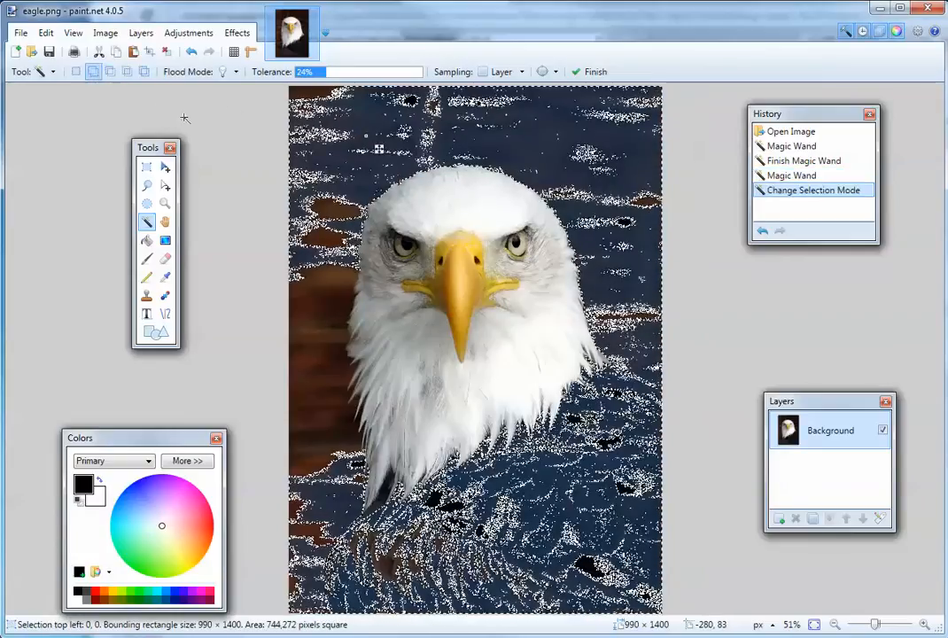
left_click(319, 282)
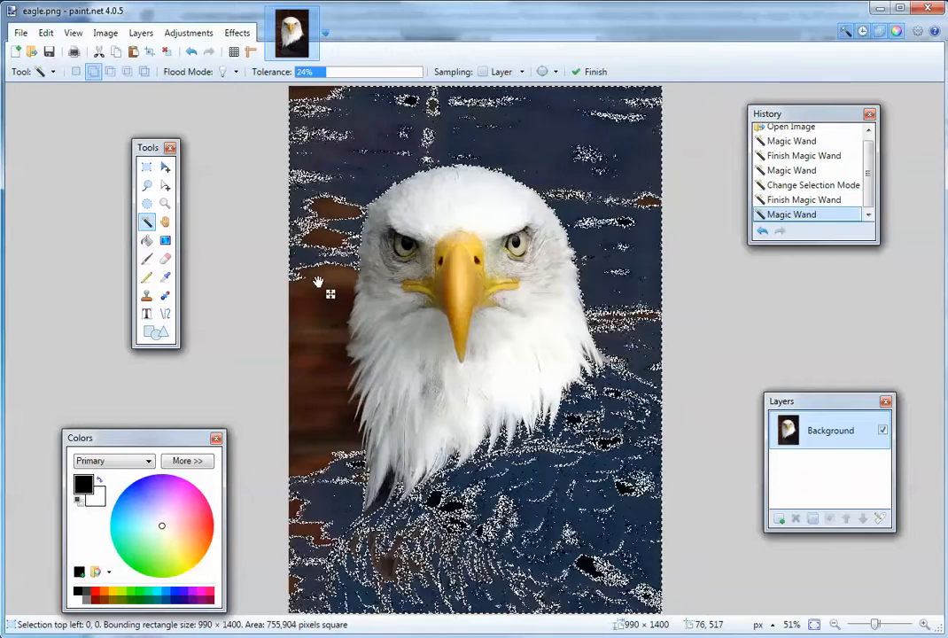
left_click(553, 140)
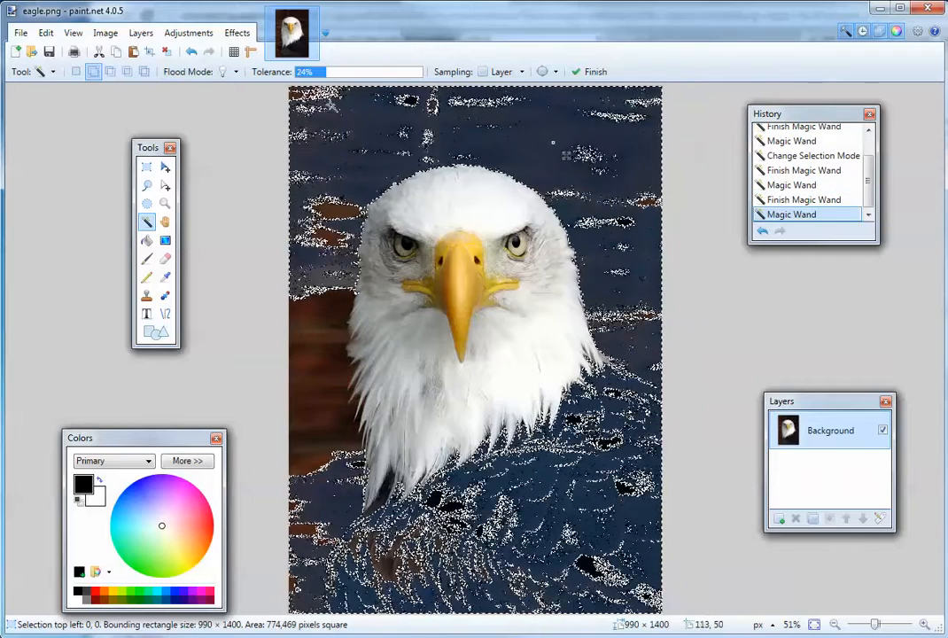
Switch the Magic Wand to replace mode and sample different background areas all around the eagle at 24% tolerance
left_click(77, 74)
left_click(312, 331)
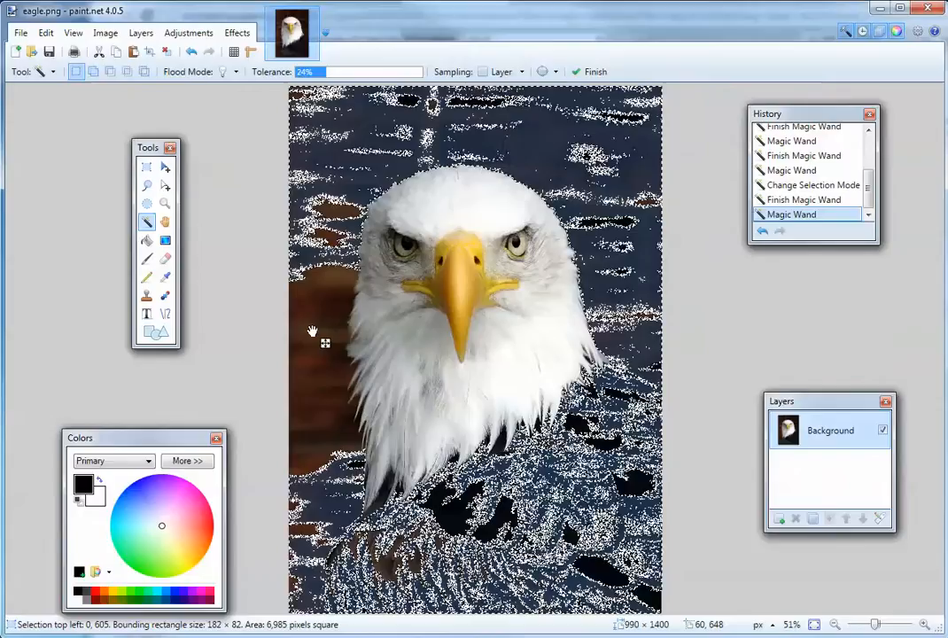
left_click(384, 130)
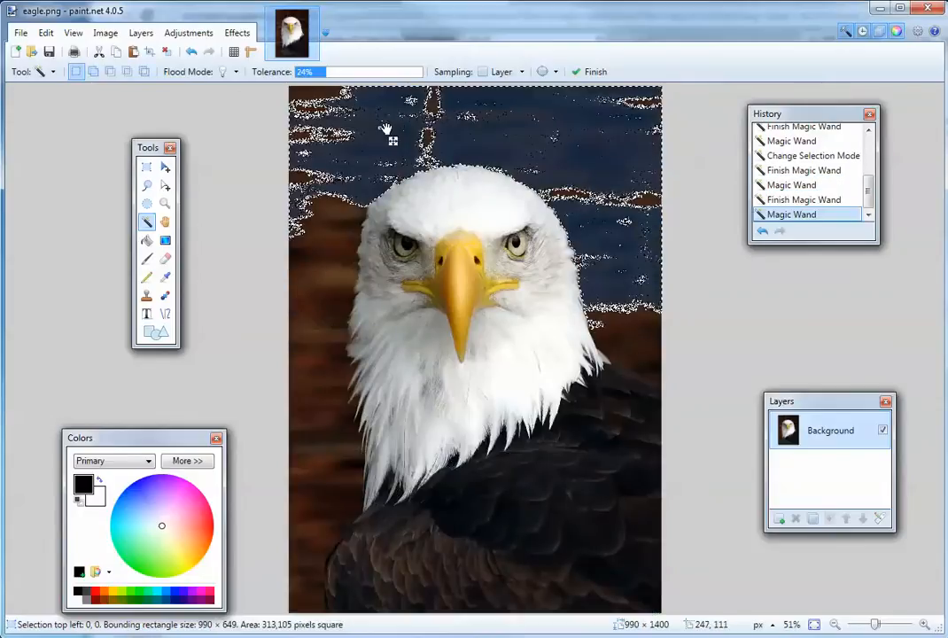
left_click(652, 348)
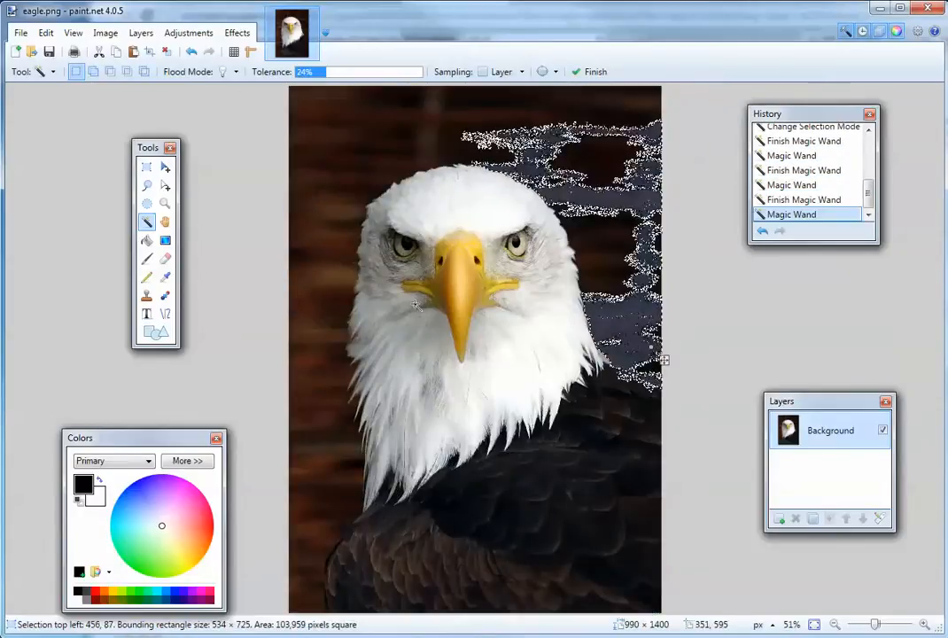
left_click(328, 179)
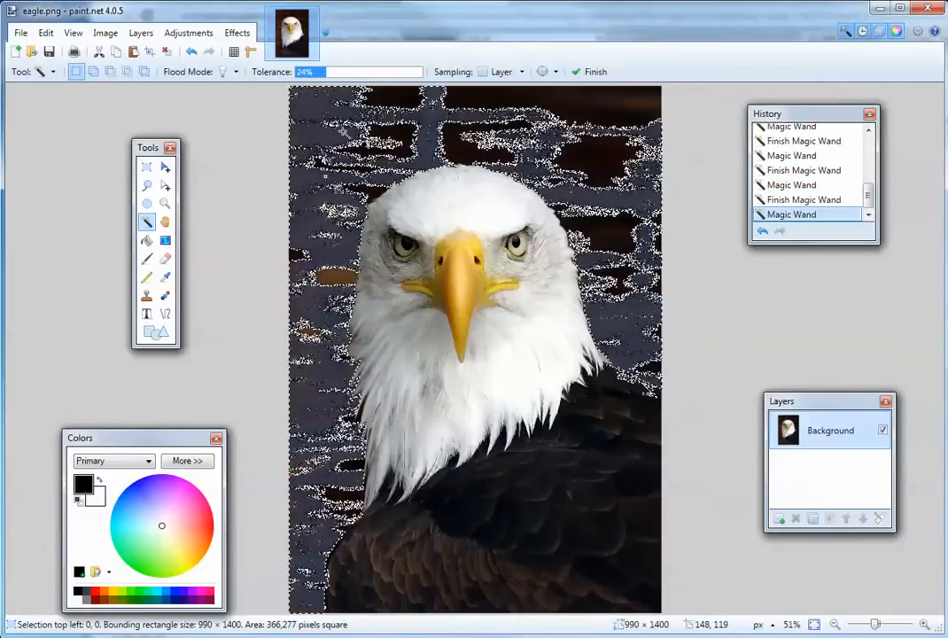
left_click(582, 98, "ctrl")
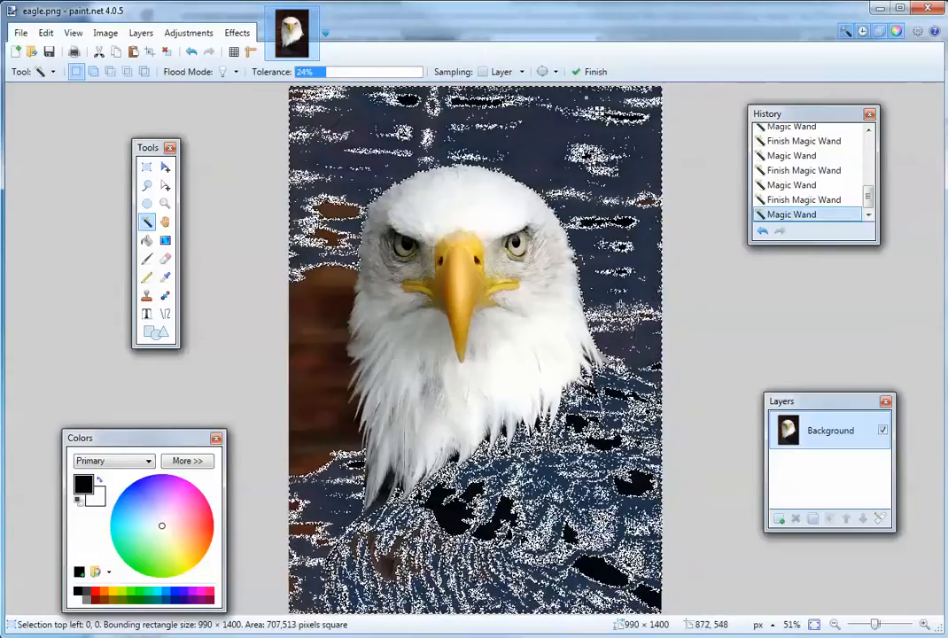
left_click(319, 403)
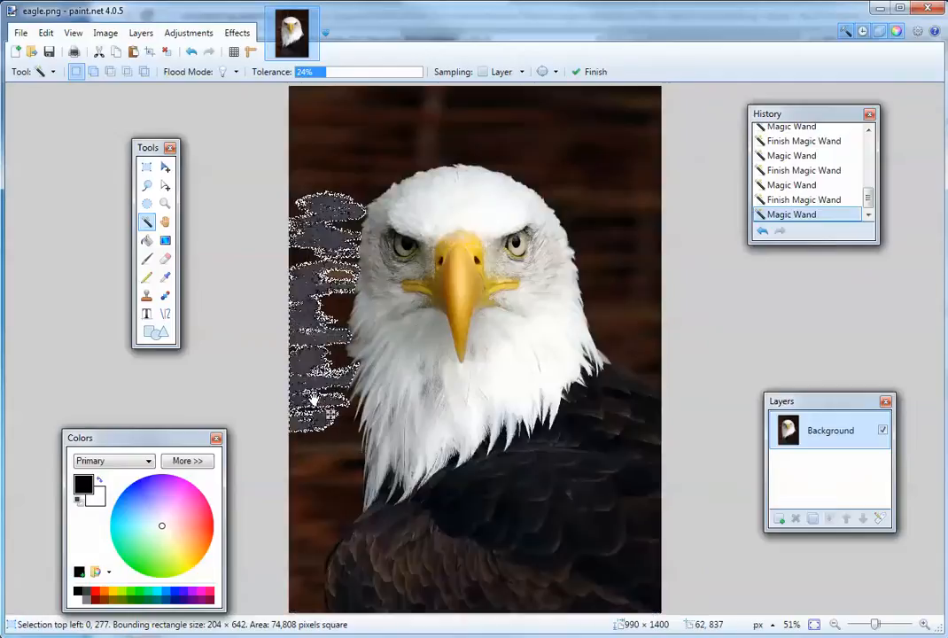
left_click(653, 213)
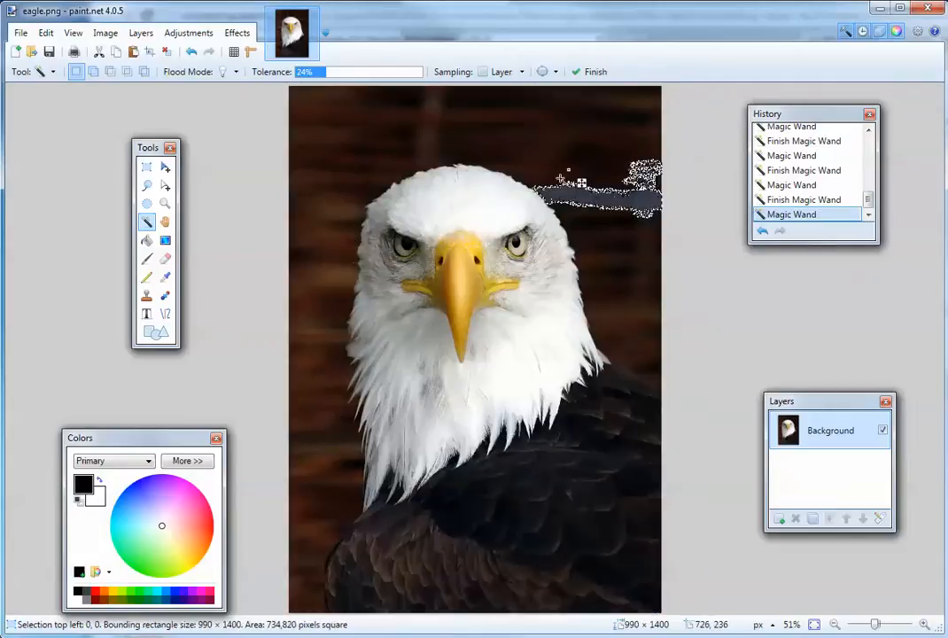
Raise the Magic Wand tolerance to 75% and sample the background on both sides of the eagle's head
left_click(385, 75)
left_click_drag(388, 77, 390, 75)
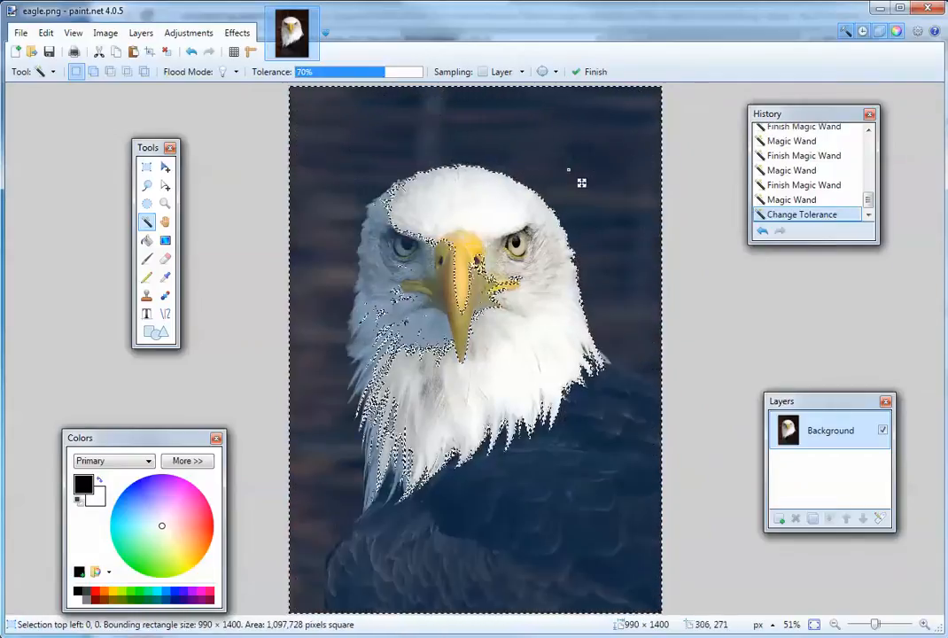
left_click(340, 199)
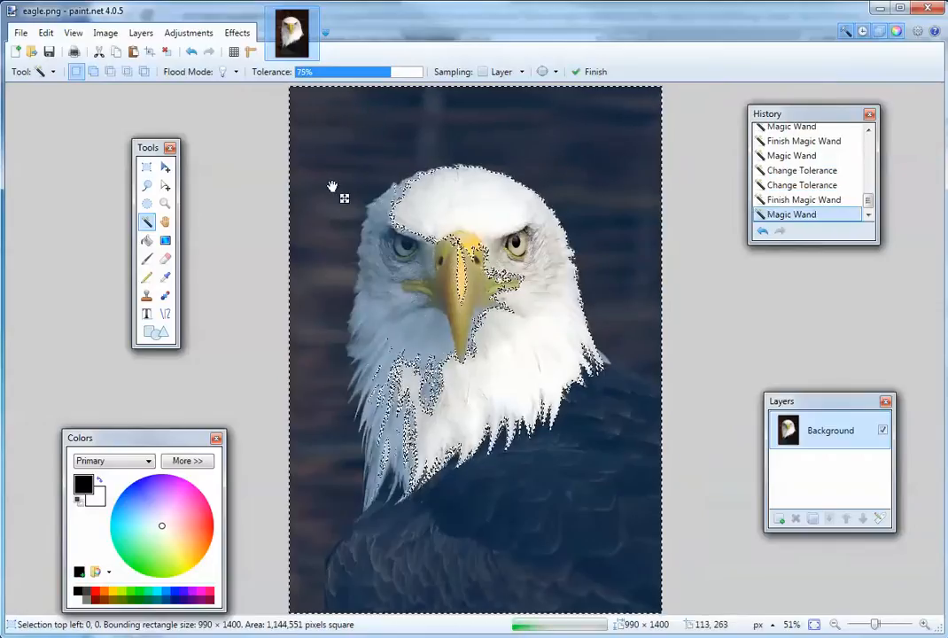
left_click(556, 155)
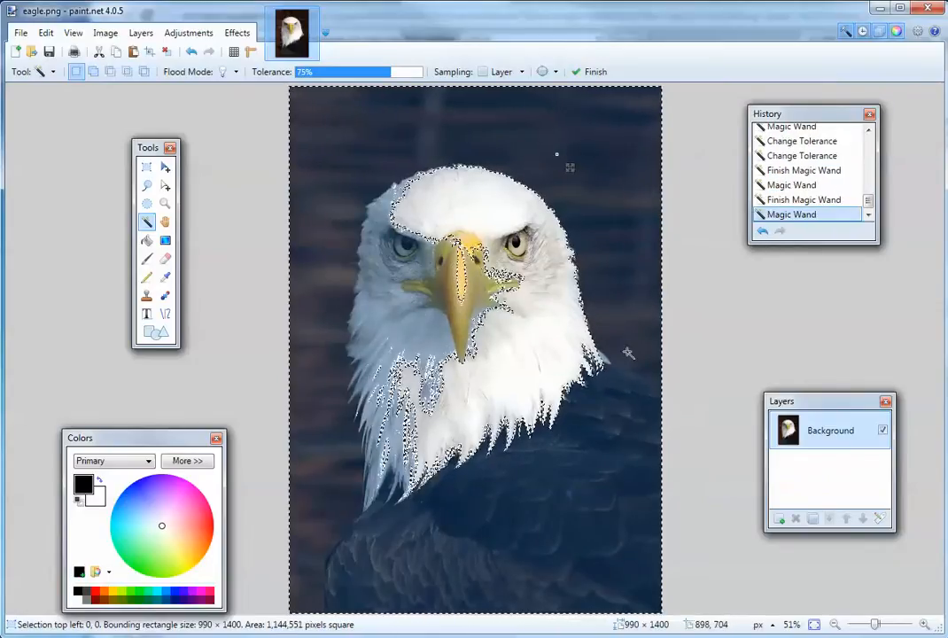
Lower the Magic Wand tolerance to 10% and sample several spots across the background above and beside the head
left_click(309, 76)
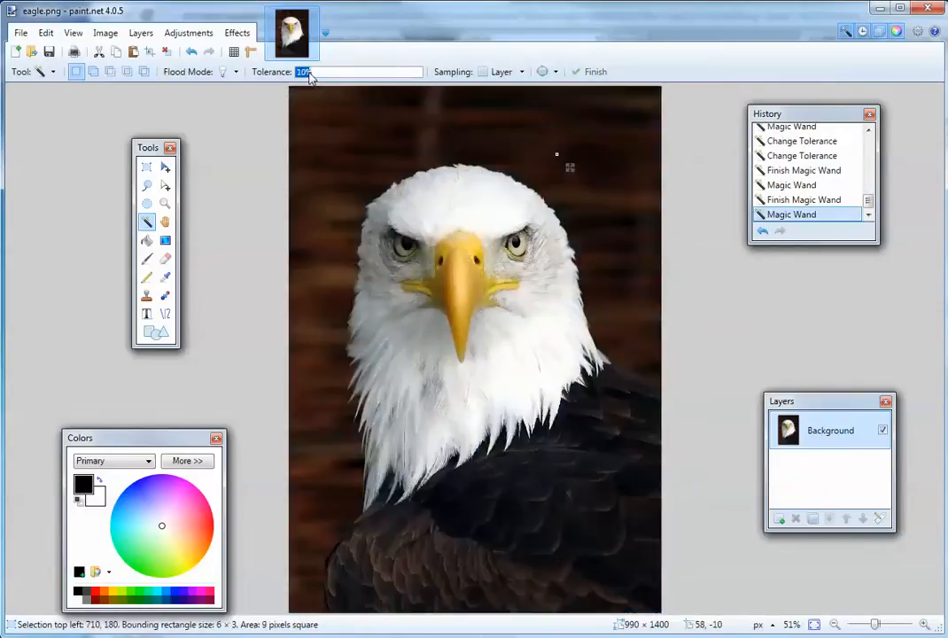
left_click(337, 126)
left_click(475, 133)
left_click(598, 139)
left_click(592, 195)
left_click(603, 254)
Set the Magic Wand tolerance to 23% and sample background areas above and beside the eagle's head
left_click(325, 74)
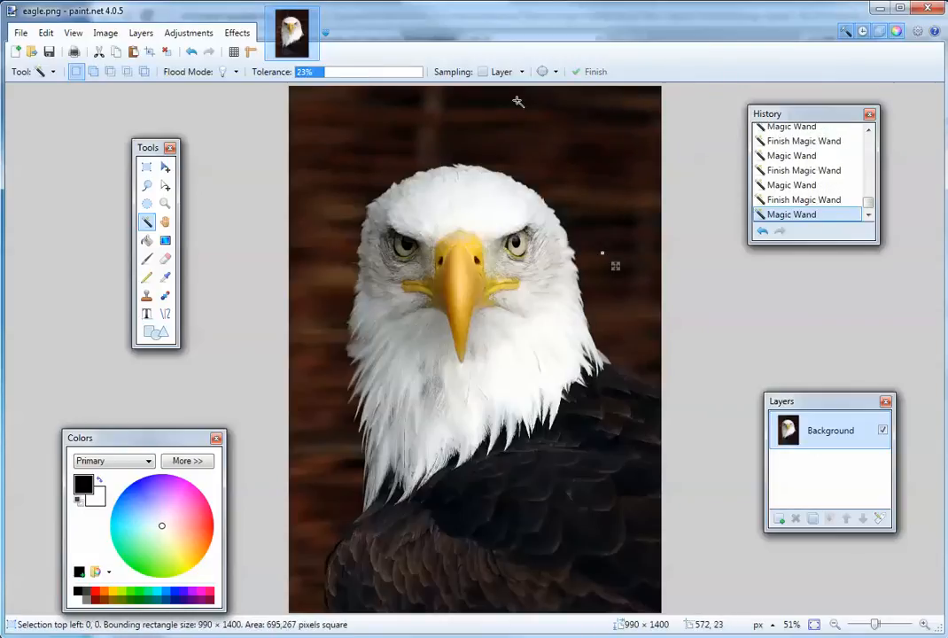
left_click(568, 133)
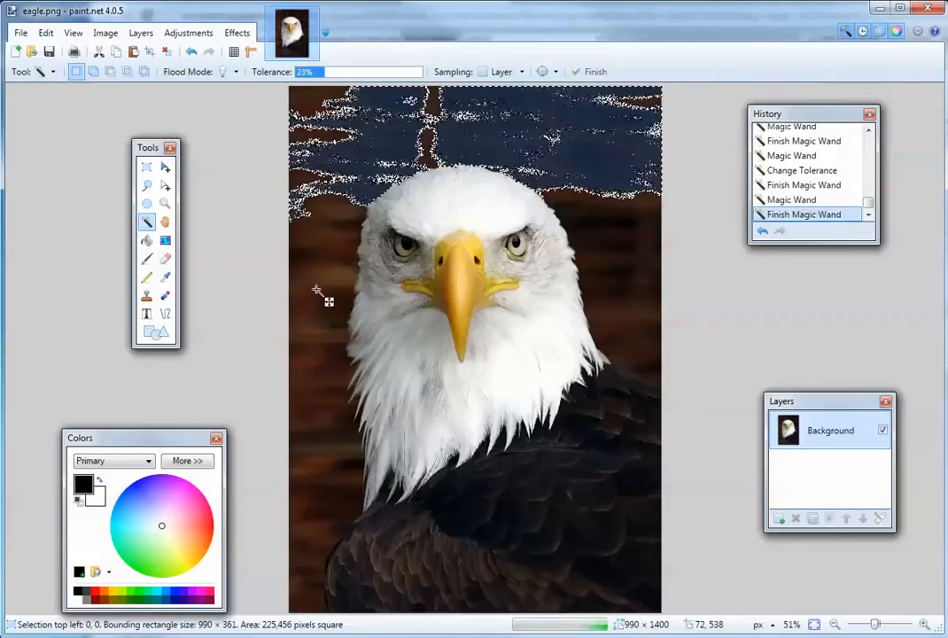
left_click(318, 290)
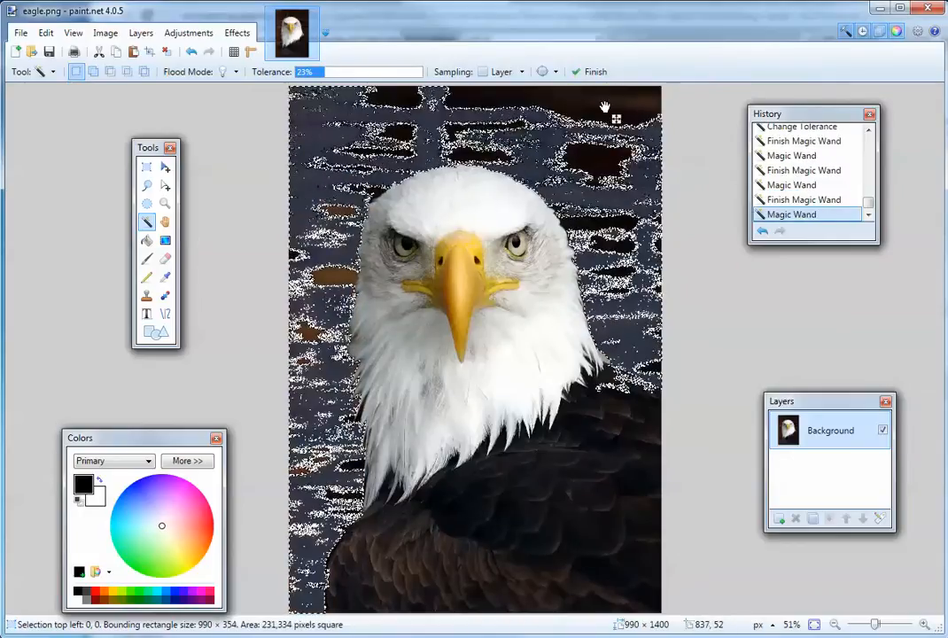
left_click(604, 107)
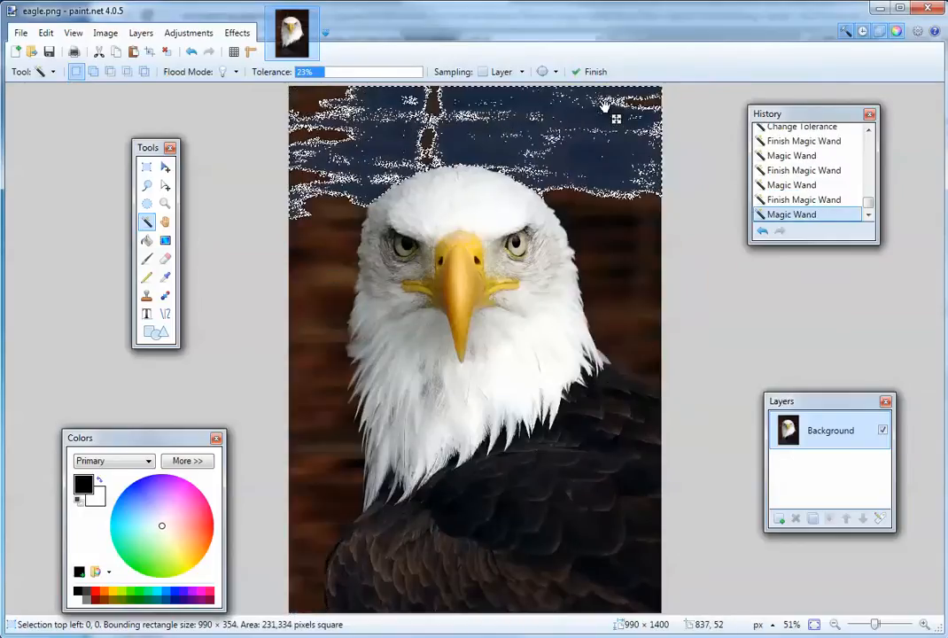
Set the flood mode to Global and sample the background beside the head and the dark body feathers
left_click(237, 73)
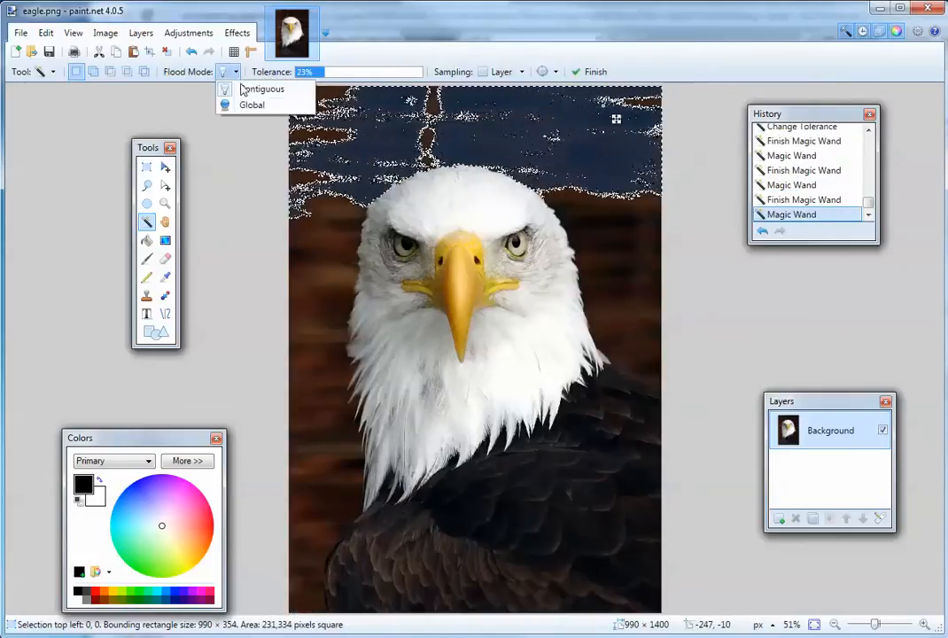
left_click(251, 105)
left_click(314, 232)
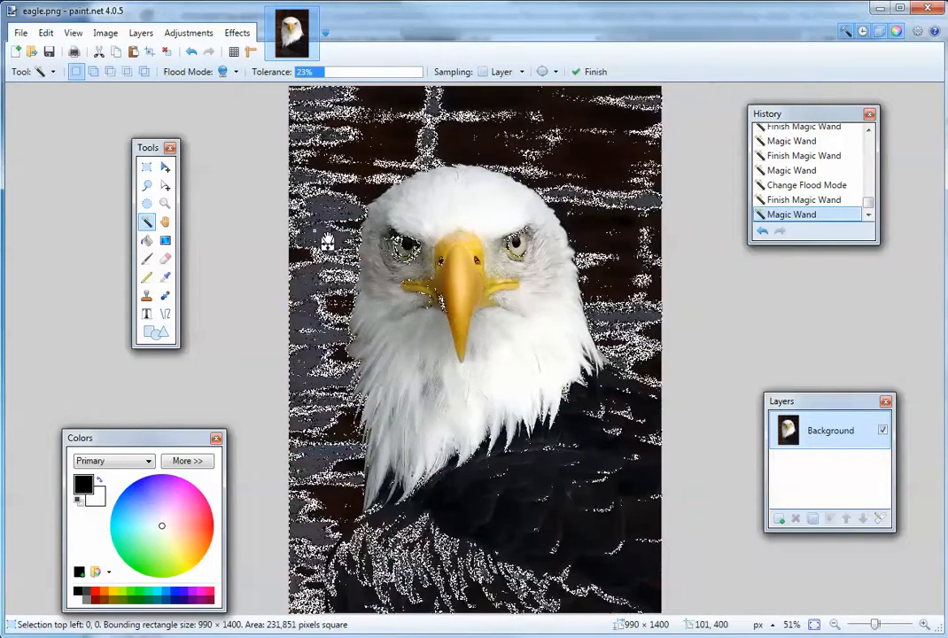
left_click(466, 499)
left_click(368, 193)
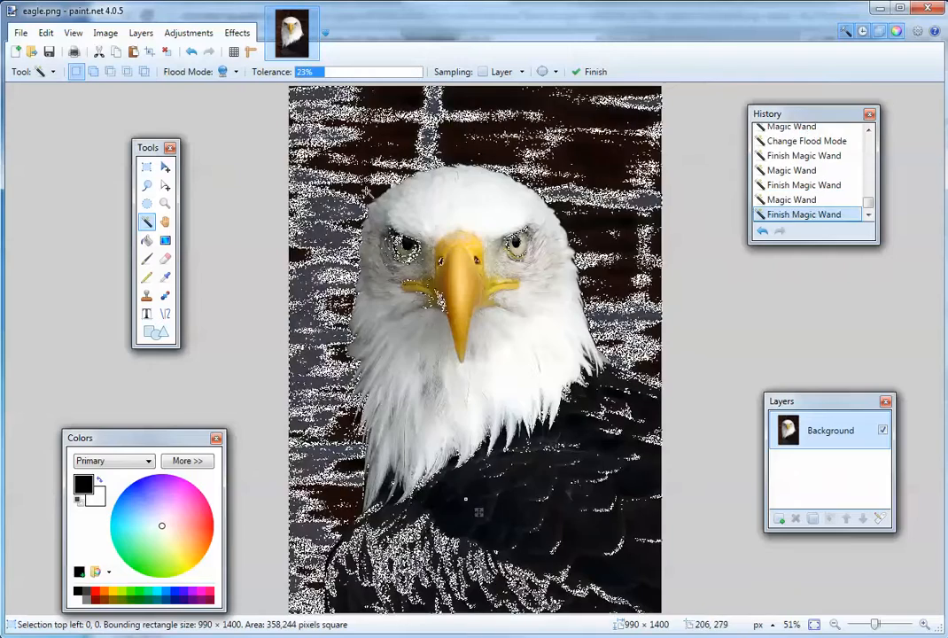
left_click(335, 211)
left_click(335, 211)
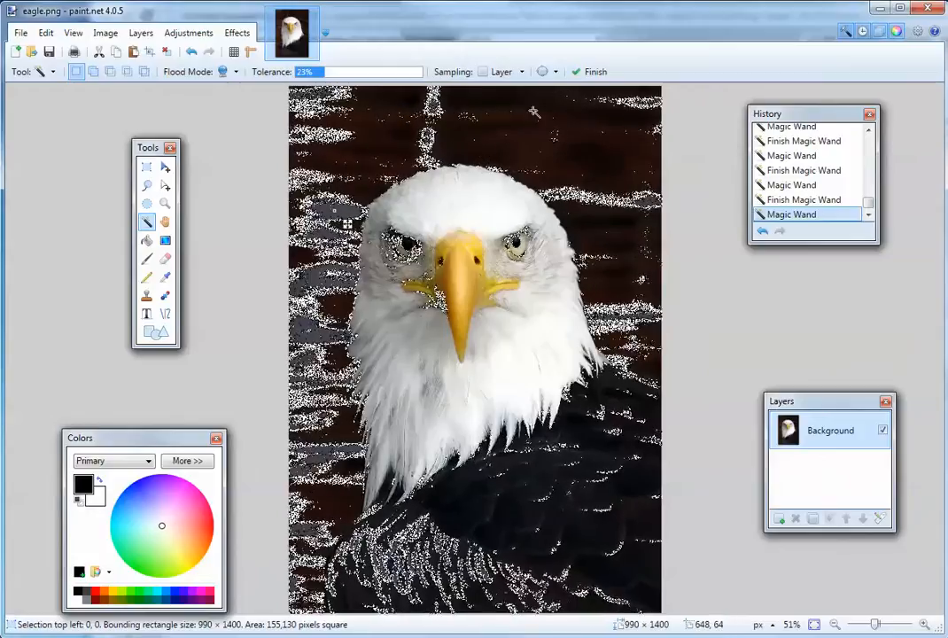
Select everything around the eagle's white head from the upper background, using Contiguous flood mode and 47% tolerance
left_click(228, 72)
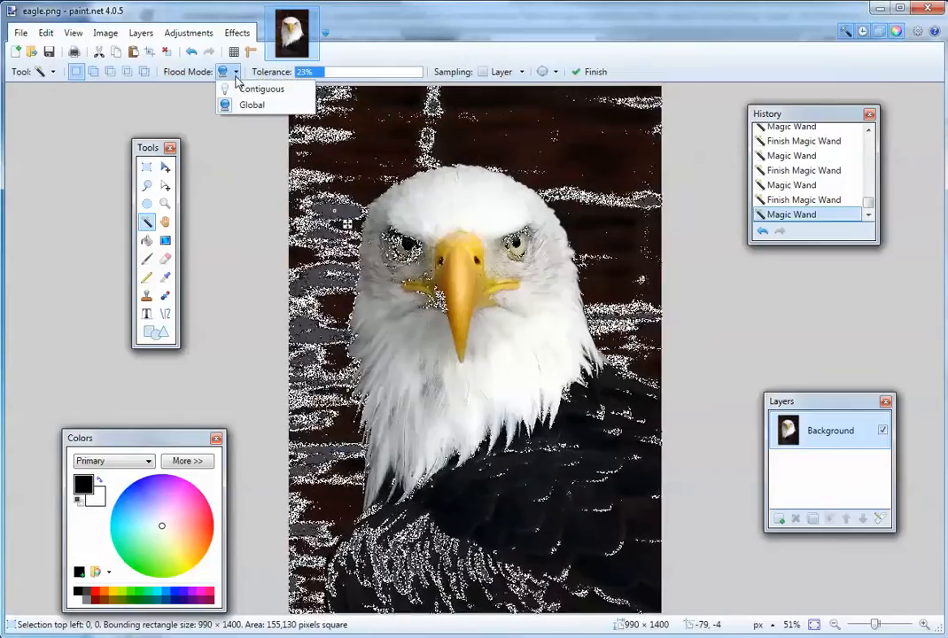
left_click(250, 87)
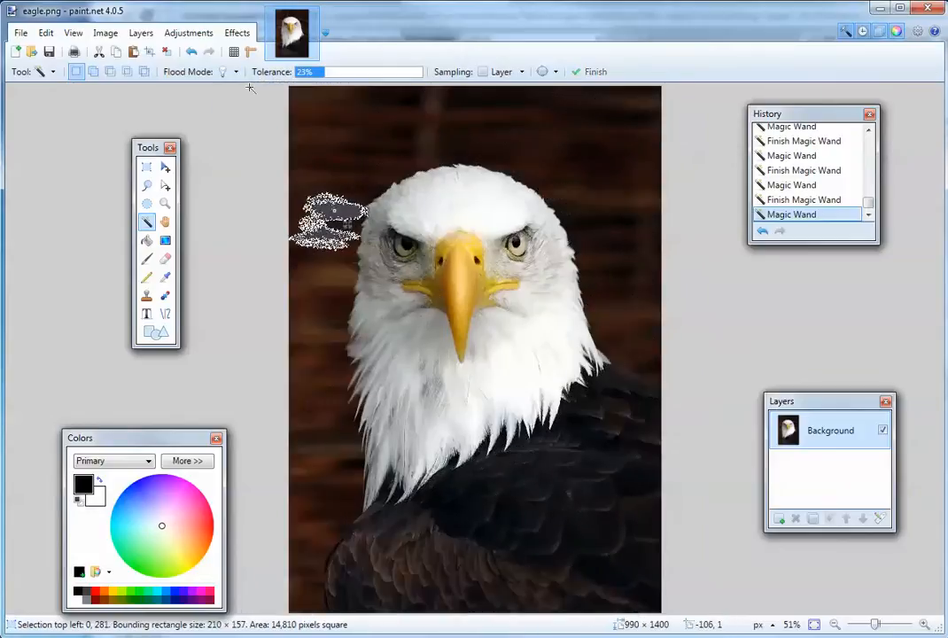
left_click(352, 73)
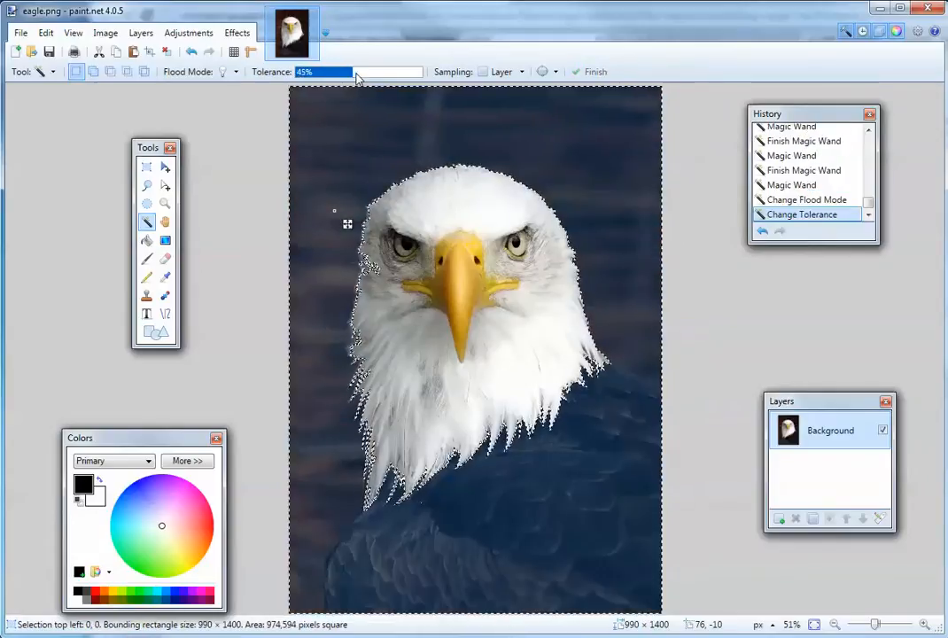
left_click(355, 74)
left_click(349, 104)
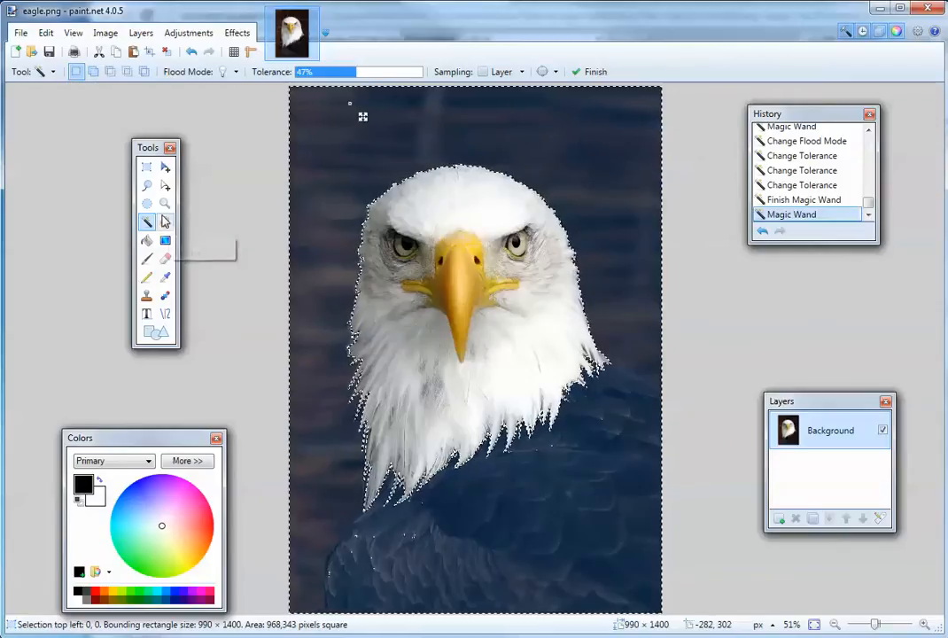
Subtract the eagle's dark body, including the leftover patch at its lower edge, from the selection with Lasso Select, and erase the selected background
left_click(147, 186)
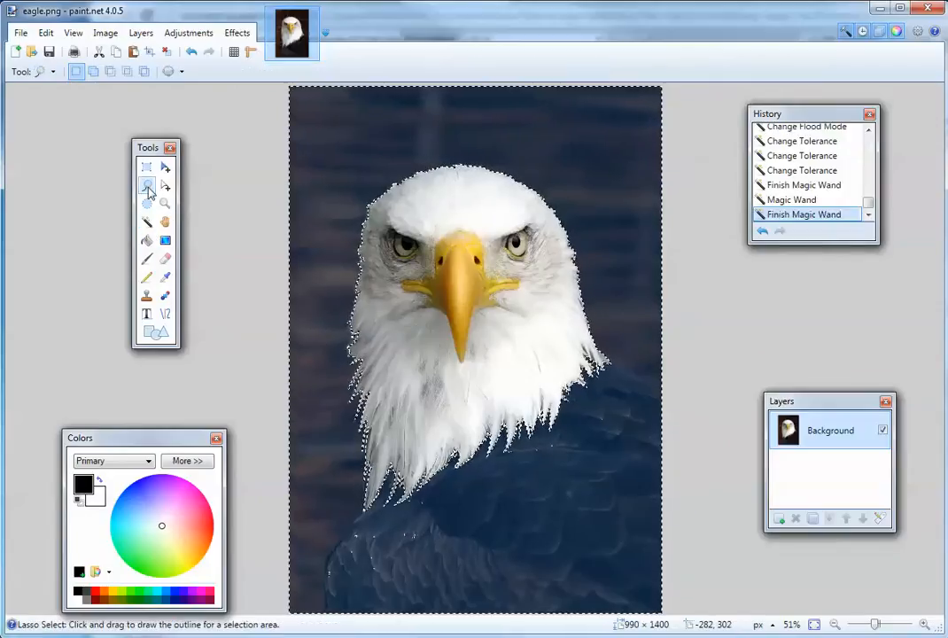
left_click(112, 76)
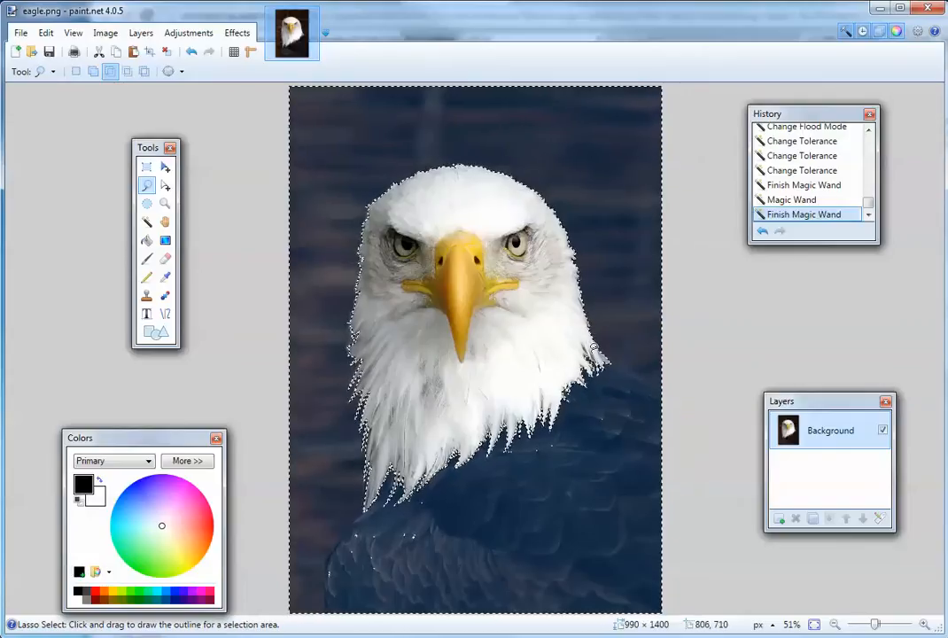
left_click_drag(593, 352, 596, 353)
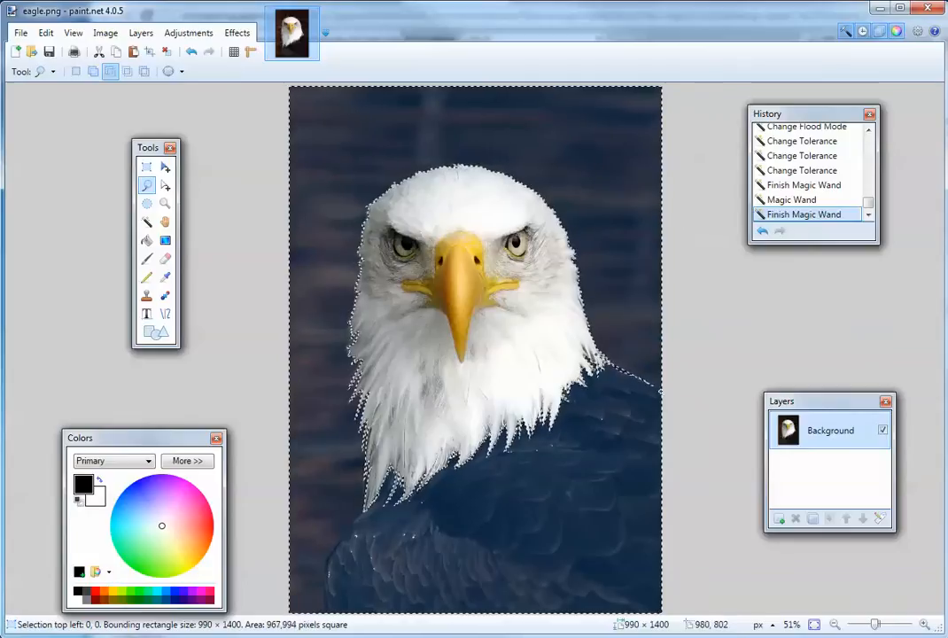
mouse_move(704, 483)
left_mouse_down()
mouse_move(702, 597)
mouse_move(672, 622)
mouse_move(533, 626)
mouse_move(473, 611)
mouse_move(361, 621)
mouse_move(325, 610)
mouse_move(325, 561)
left_mouse_up()
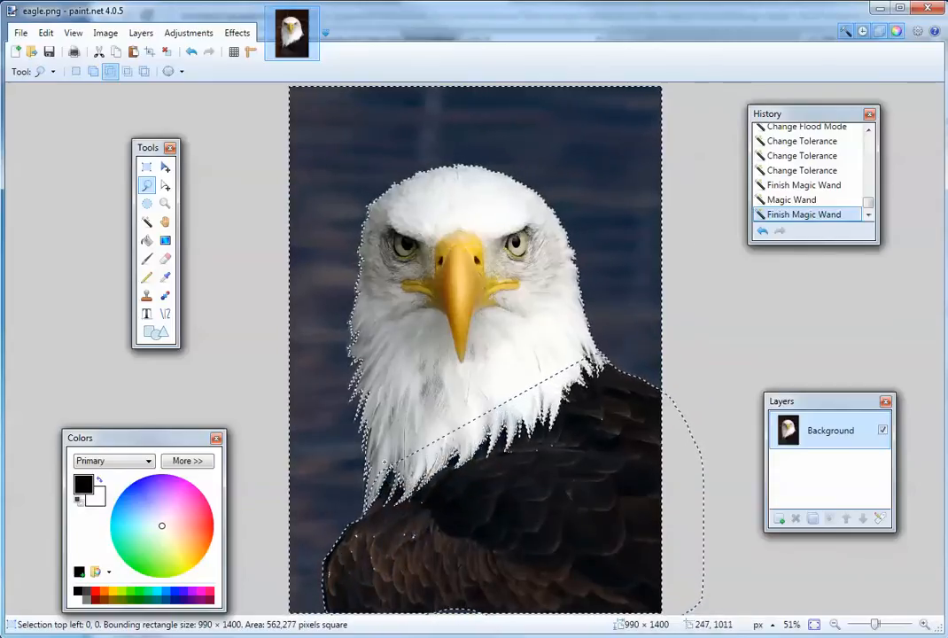
left_click_drag(394, 435, 396, 433)
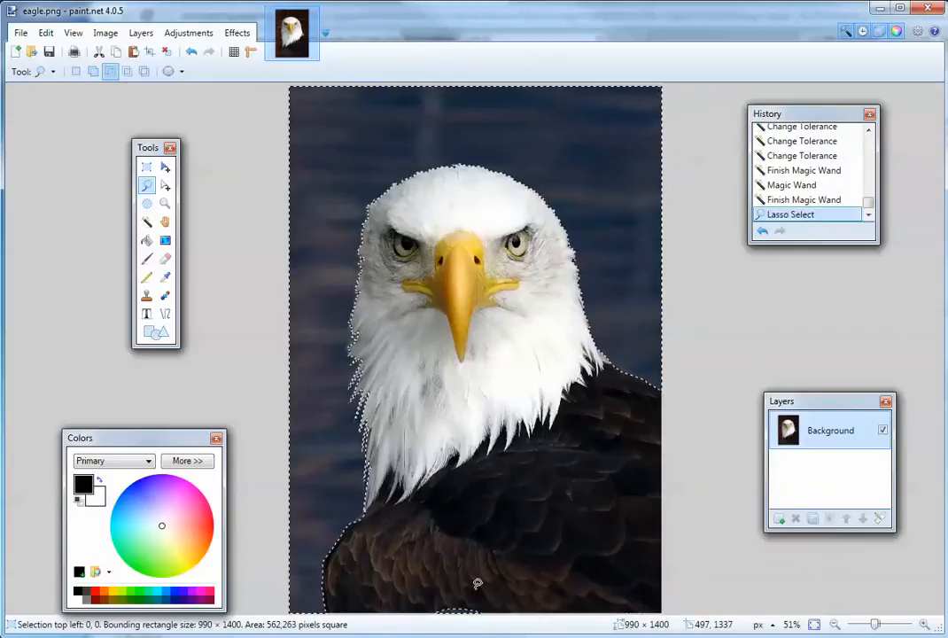
mouse_move(477, 584)
left_mouse_down()
mouse_move(453, 625)
mouse_move(457, 559)
mouse_move(469, 585)
mouse_move(391, 624)
mouse_move(555, 603)
left_mouse_up()
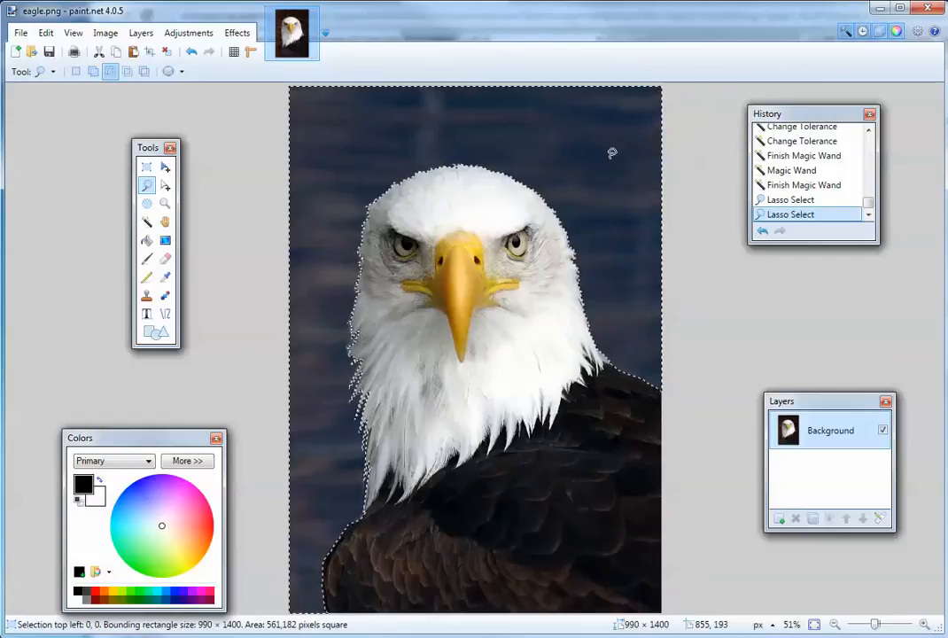
key("Delete")
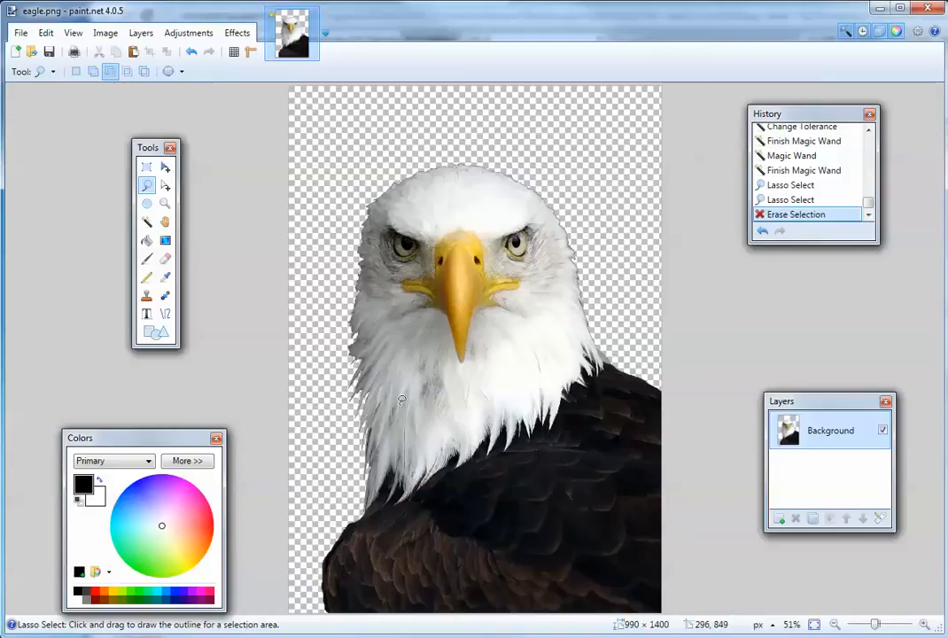
Save a copy of the image in the Downloads folder as a 32-bit PNG named eagleWithNoBackground.png
left_click(18, 33)
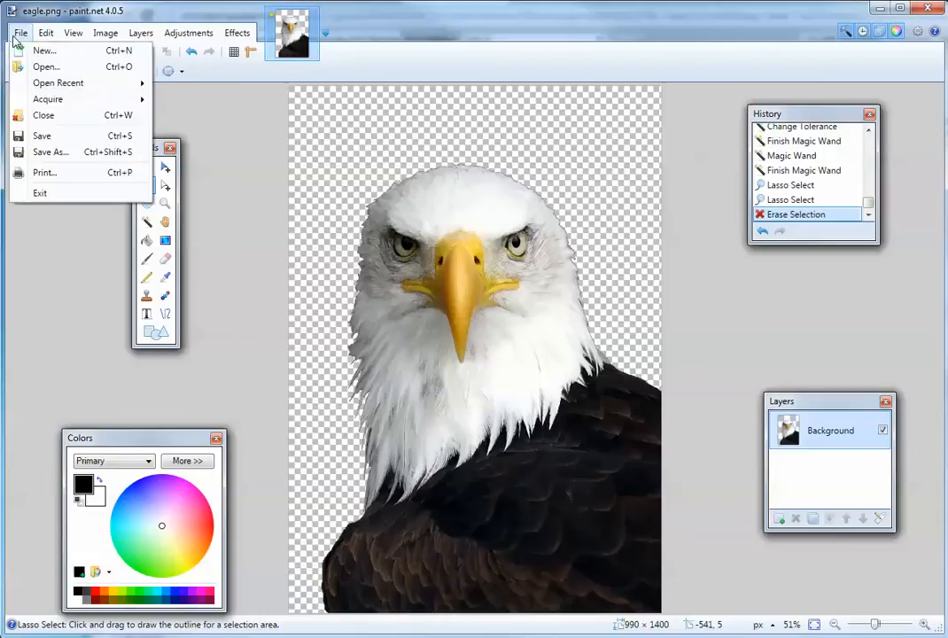
left_click(53, 154)
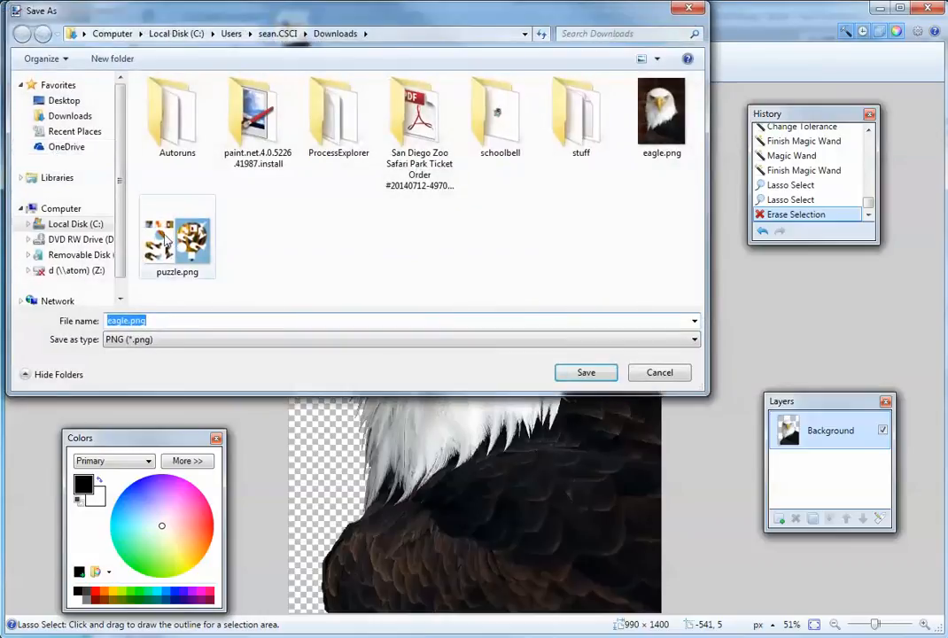
left_click(127, 324)
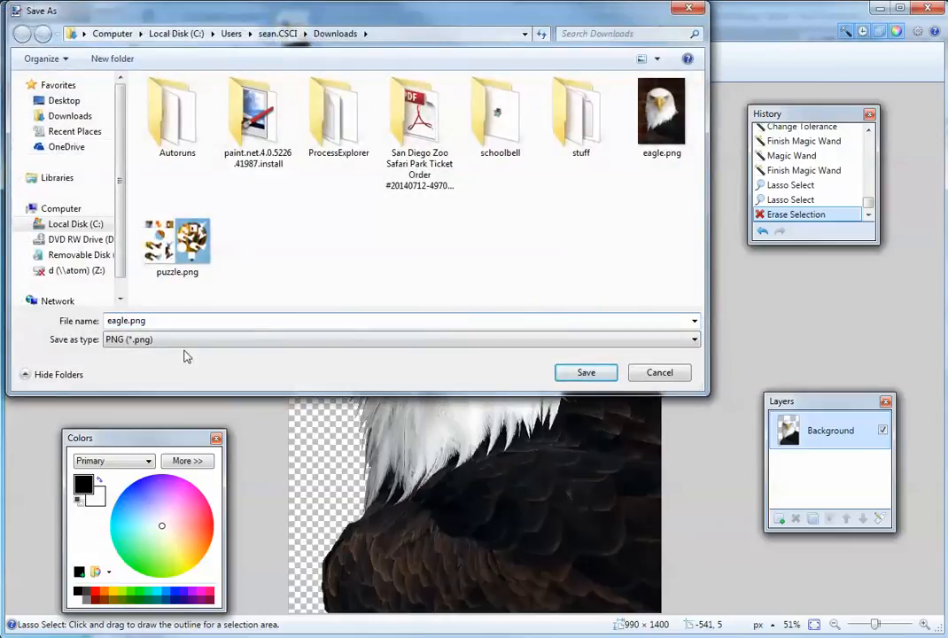
type("WithNoBackground")
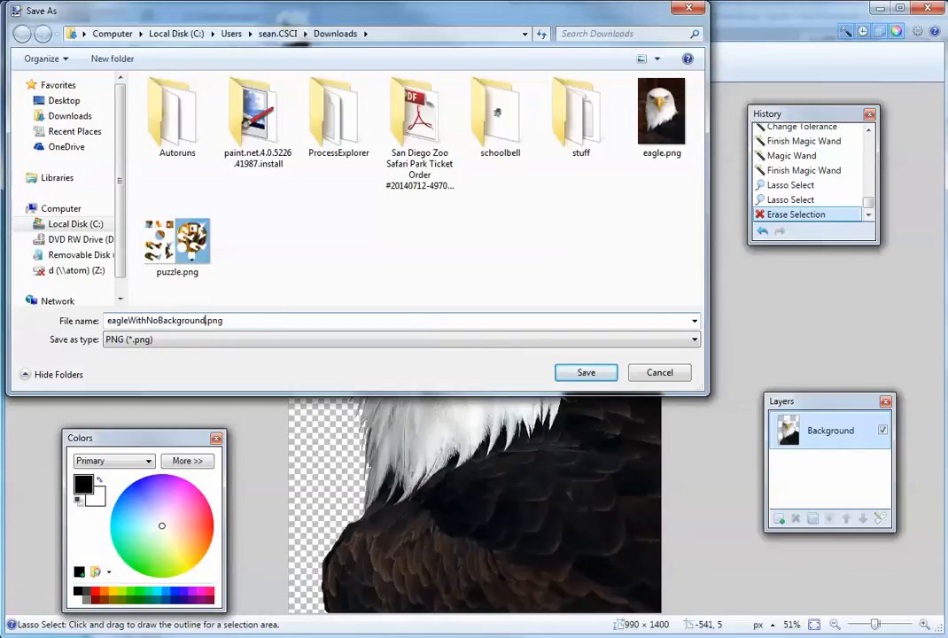
left_click(596, 374)
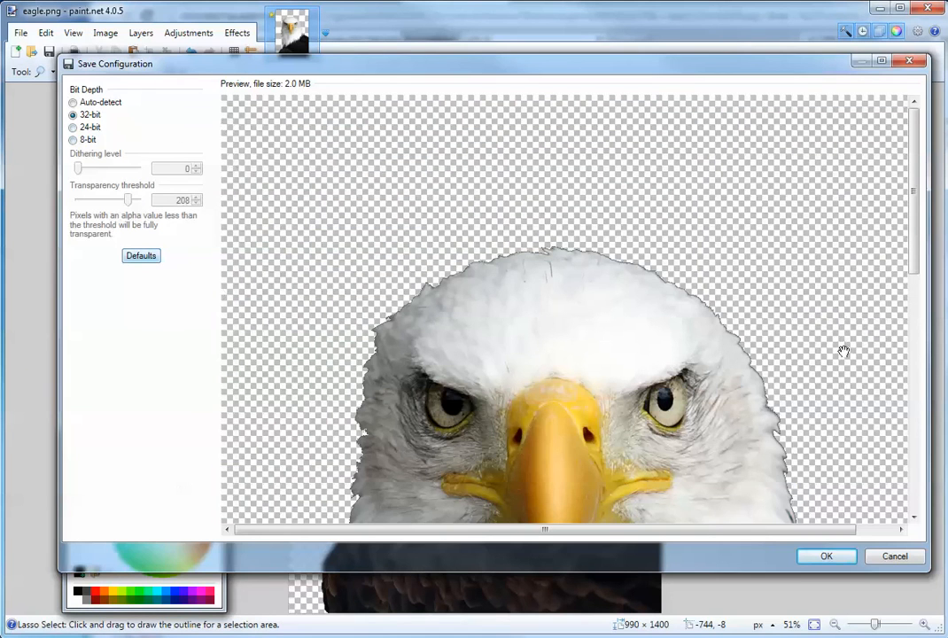
left_click(827, 556)
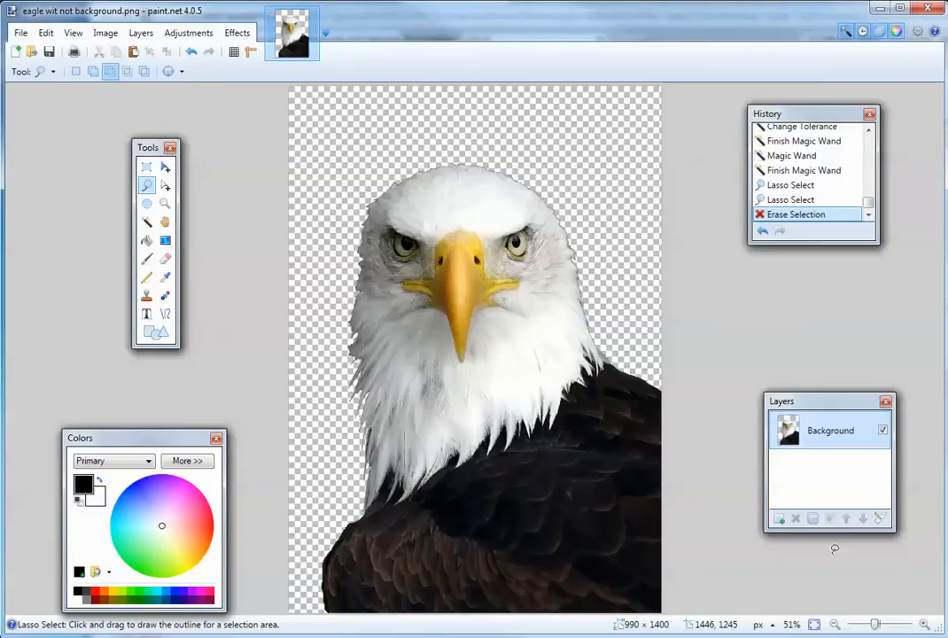